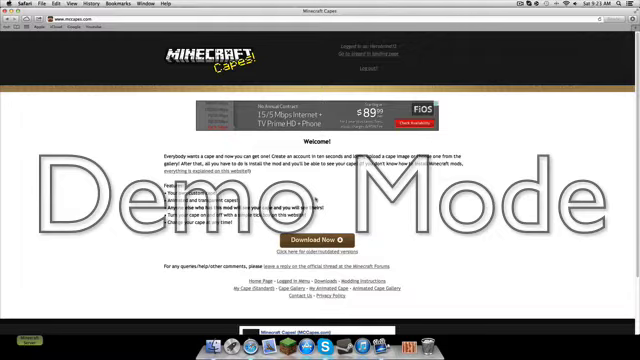
Step: Search the Cape Gallery for 'notch' and apply the Mojang Question cape
click(279, 289)
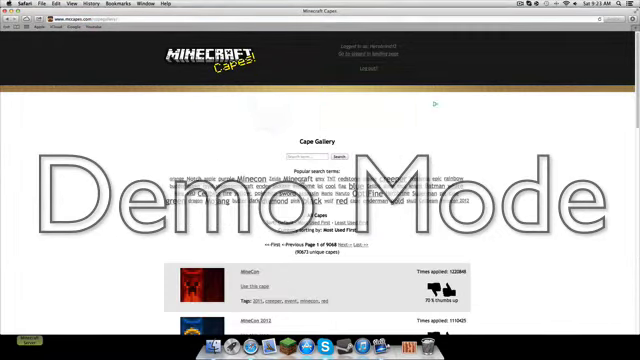
scroll(295, 180, down, 5)
scroll(295, 180, down, 5)
scroll(295, 180, down, 5)
scroll(295, 180, up, 10)
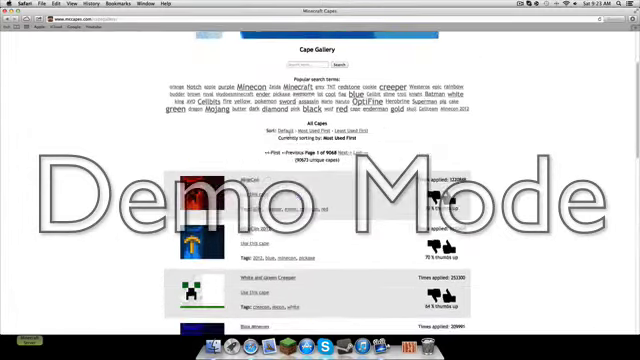
scroll(310, 150, up, 2)
click(303, 110)
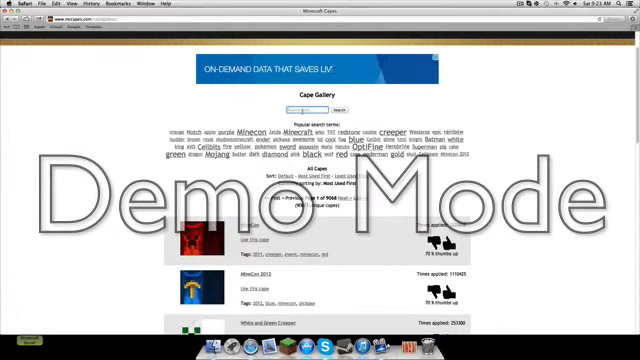
text(notch)
key(Return)
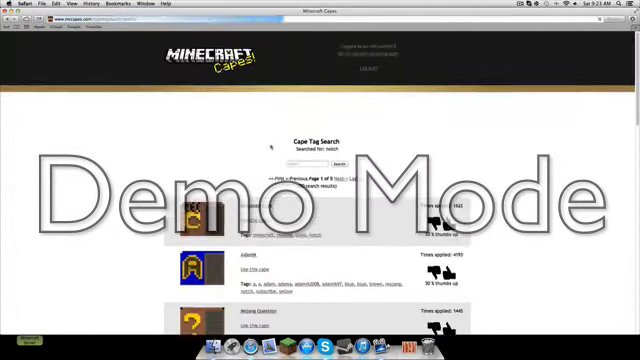
scroll(270, 150, down, 3)
scroll(270, 150, up, 2)
scroll(270, 150, down, 1)
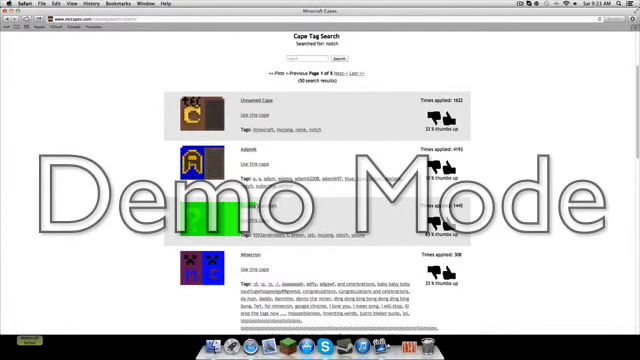
click(255, 205)
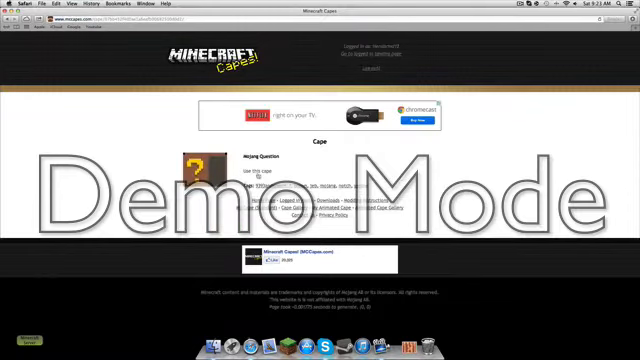
click(257, 172)
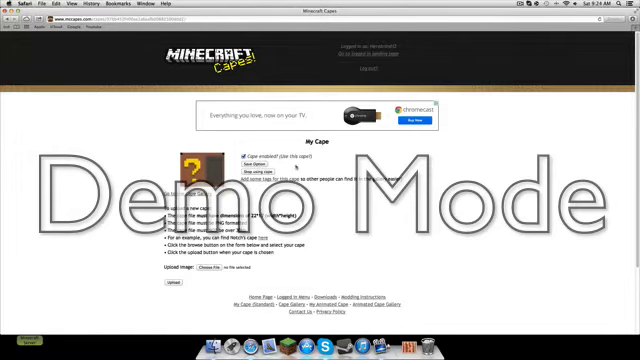
Step: Upload the Herobrine cape PNG from Downloads as a custom cape
click(216, 268)
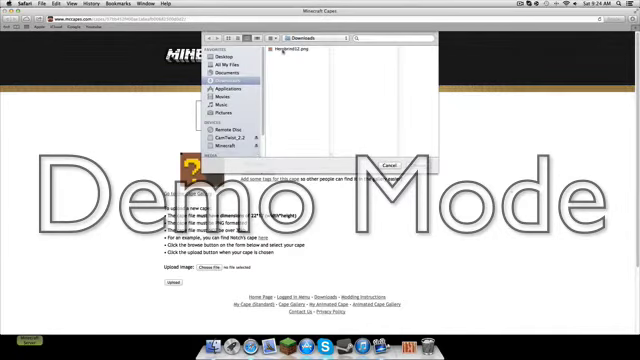
click(283, 49)
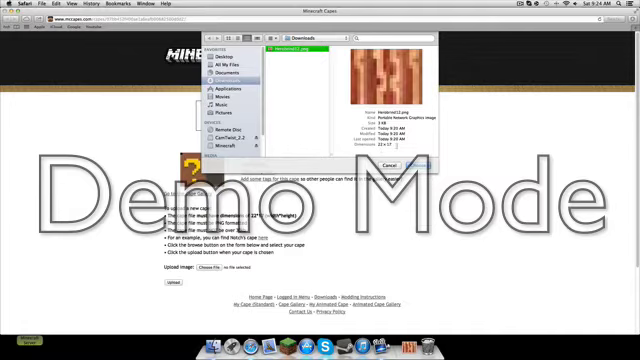
click(418, 165)
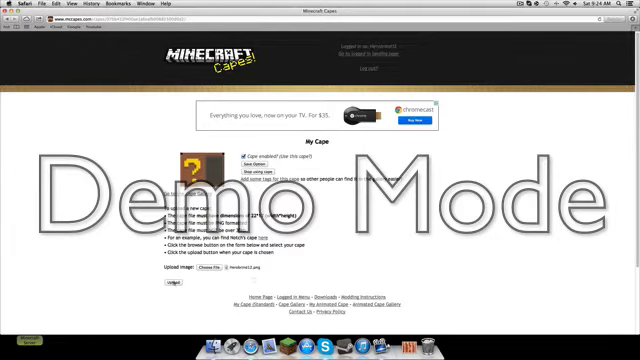
click(173, 283)
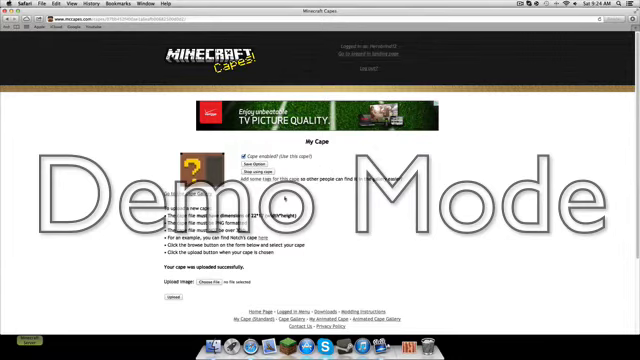
Step: Stop using the current cape, then upload the Herobrine PNG again
click(256, 172)
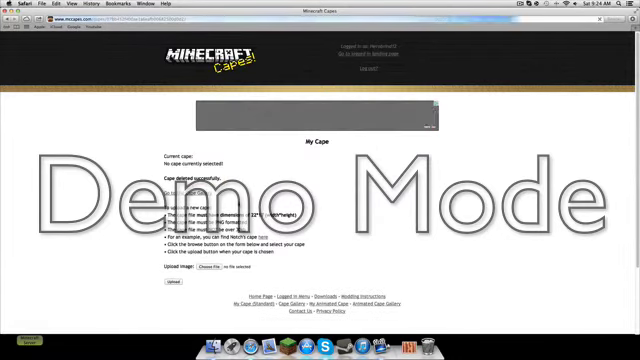
click(210, 267)
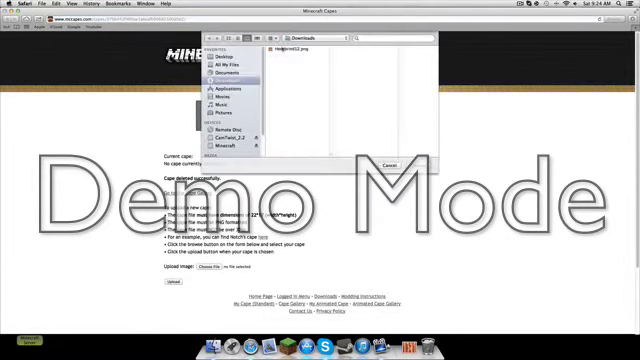
click(285, 48)
click(418, 165)
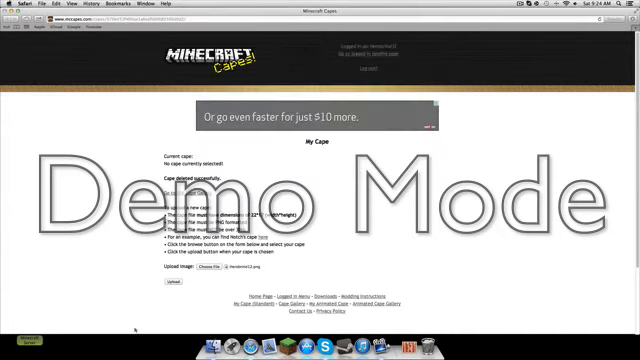
click(173, 282)
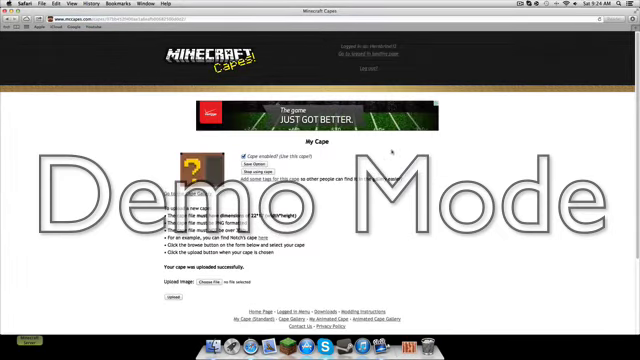
scroll(379, 240, down, 2)
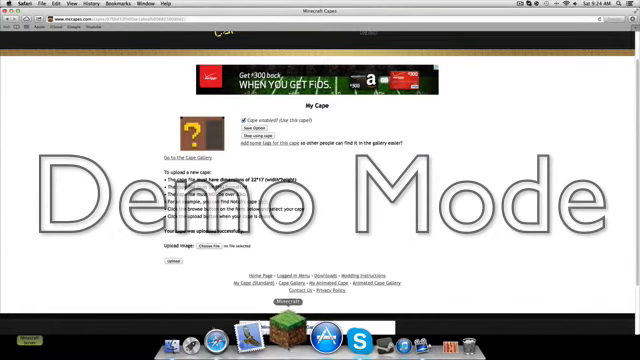
Step: Open Minecraft Launcher from the Dock and press Play to start the game
click(288, 330)
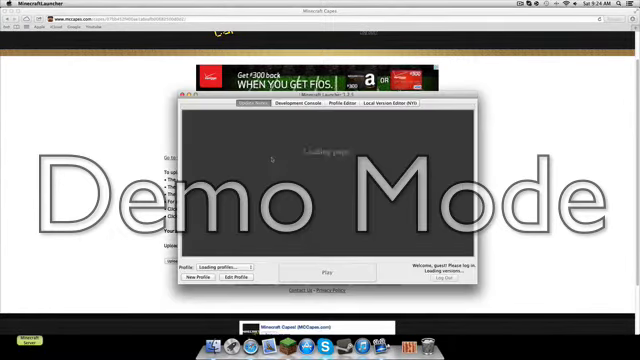
click(315, 272)
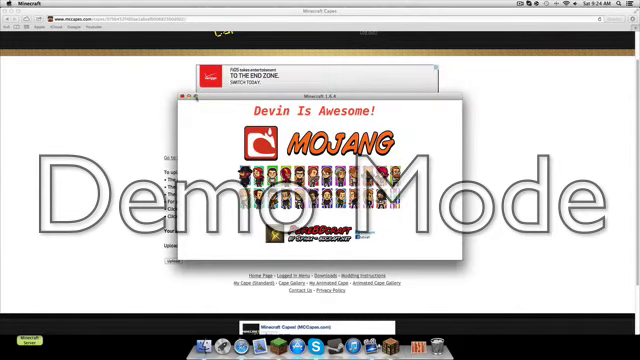
Step: Maximise the game window, then load the mods world from the Singleplayer list
click(195, 97)
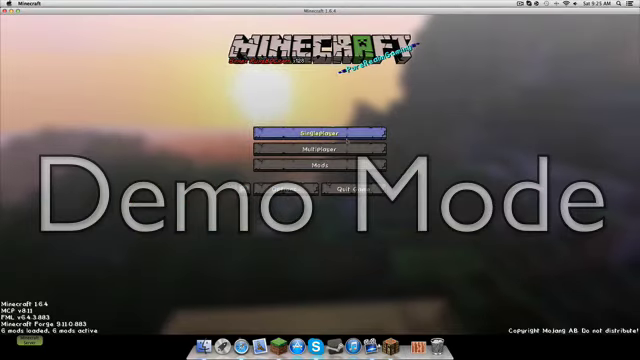
click(319, 134)
click(318, 146)
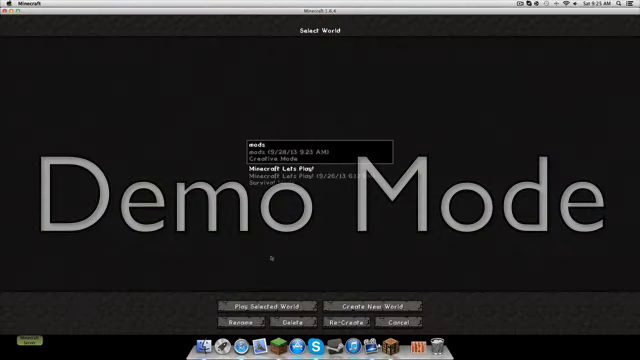
click(271, 306)
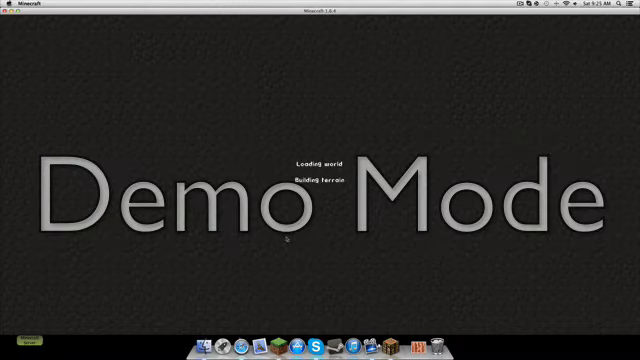